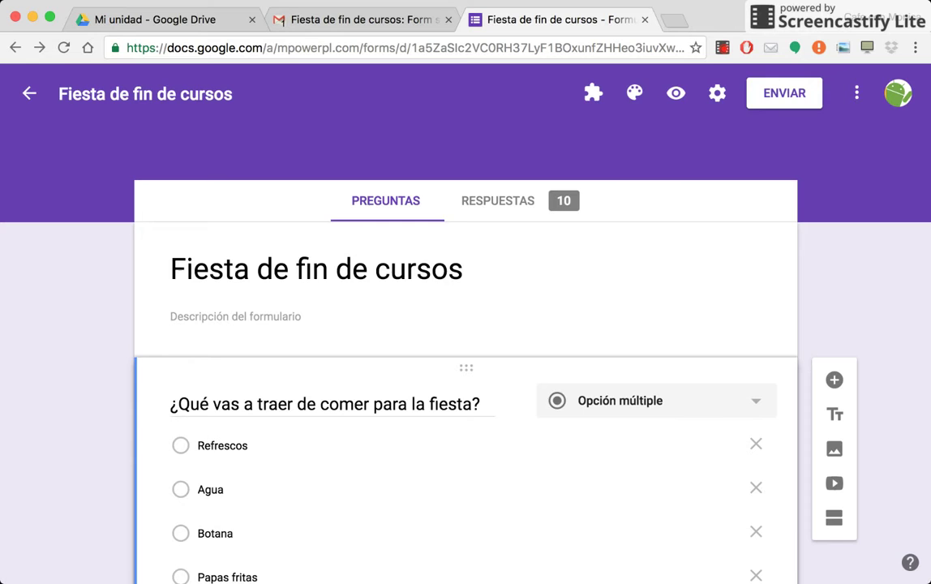
# - Search the form's available add-ons for "formlimiter", then leave the add-on catalogue
pyautogui.scroll(-2, 466, 486)
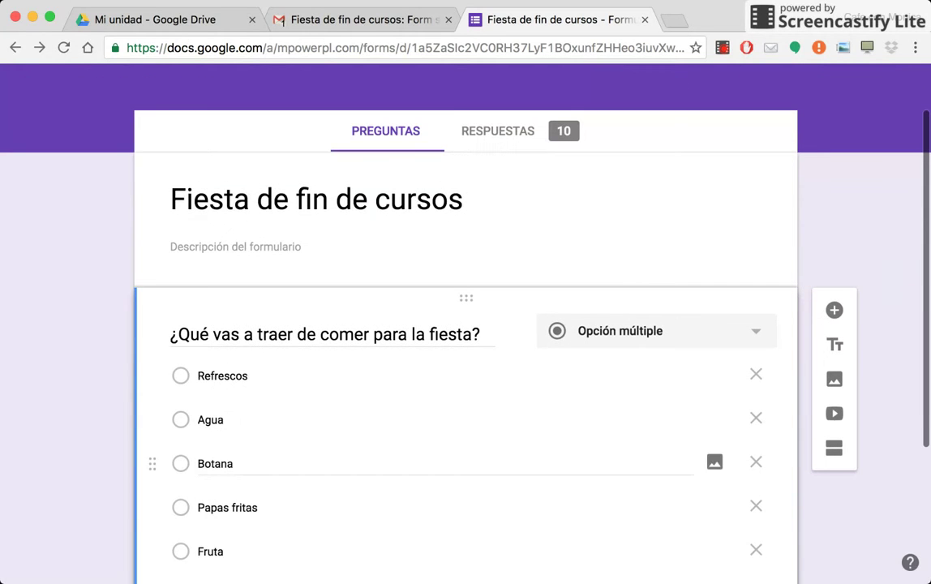
pyautogui.scroll(-5, 466, 462)
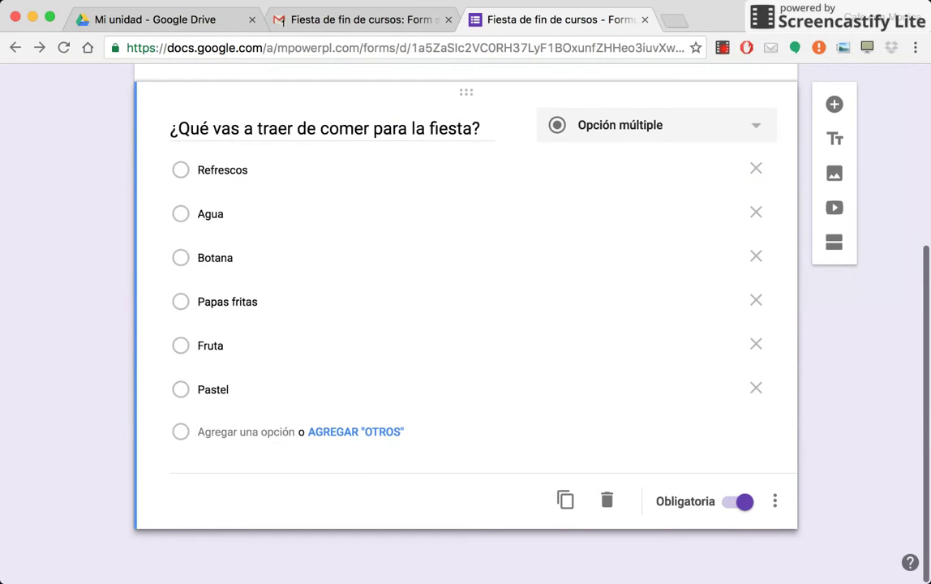
pyautogui.scroll(6, 607, 519)
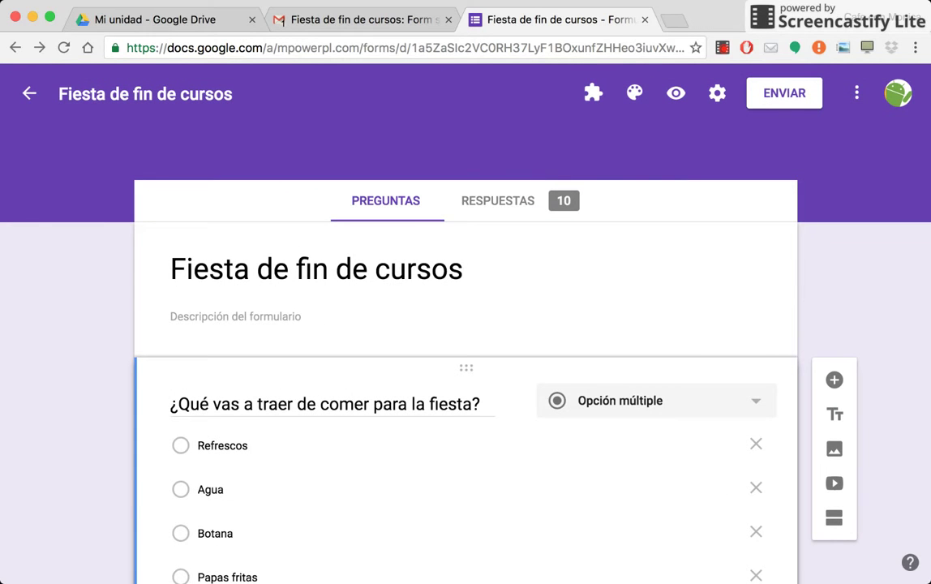
pyautogui.click(856, 93)
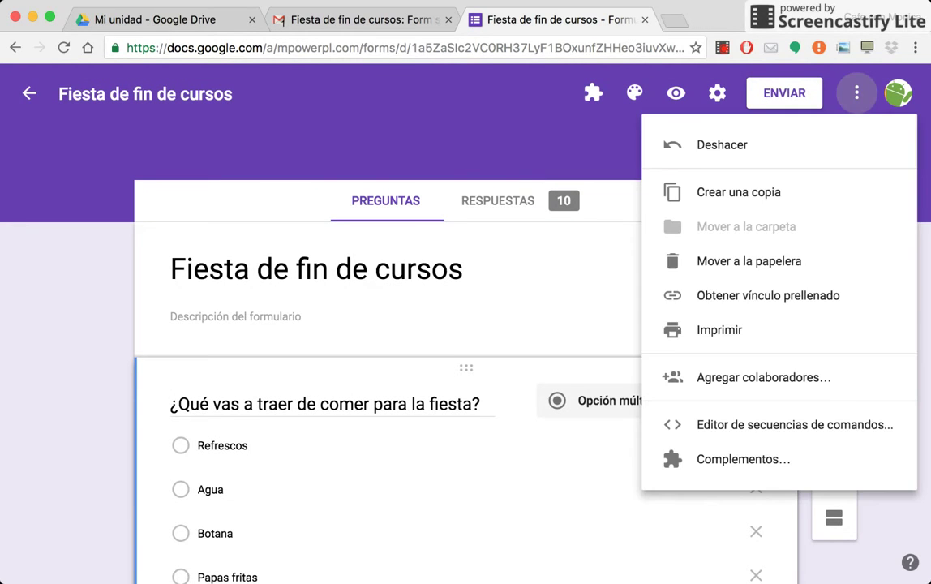
pyautogui.click(742, 459)
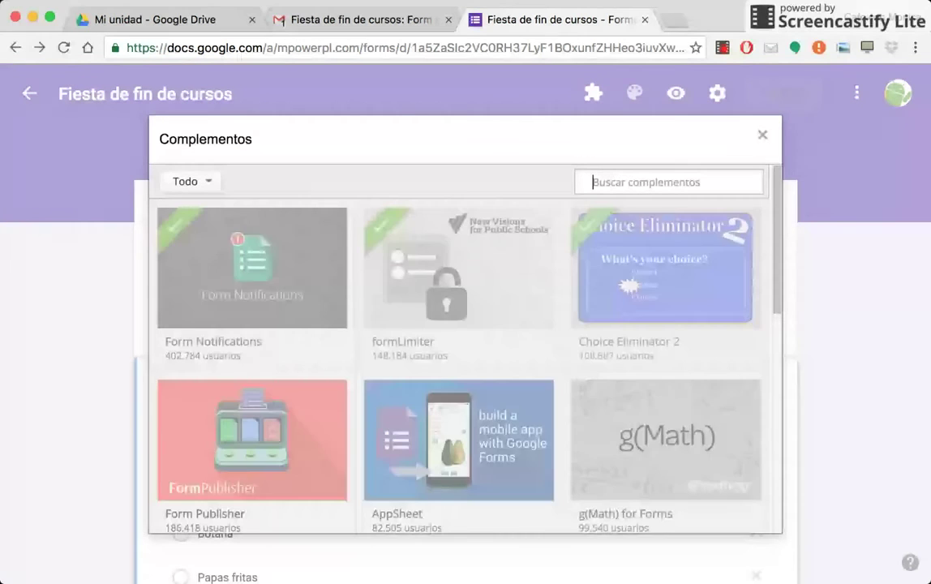
pyautogui.write('formlimiter')
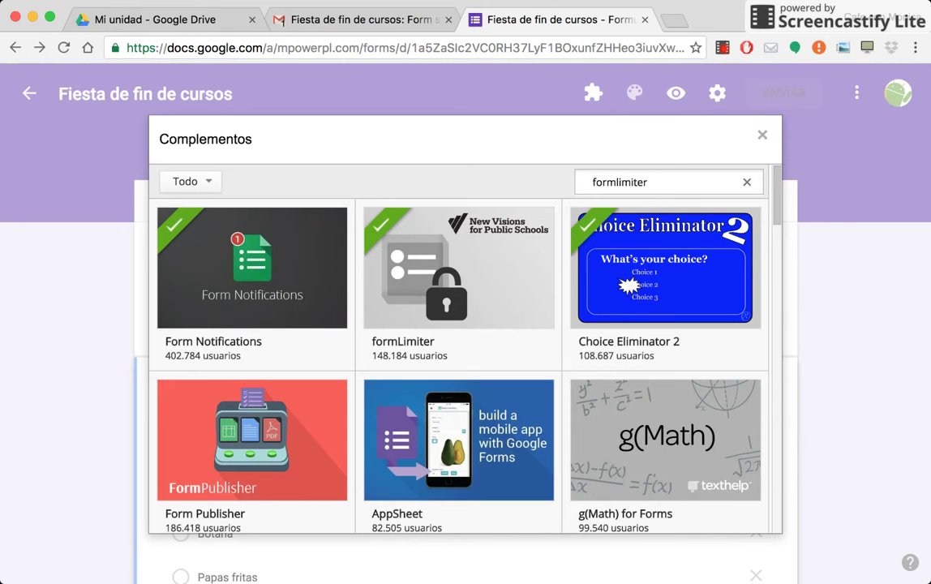
pyautogui.press('Return')
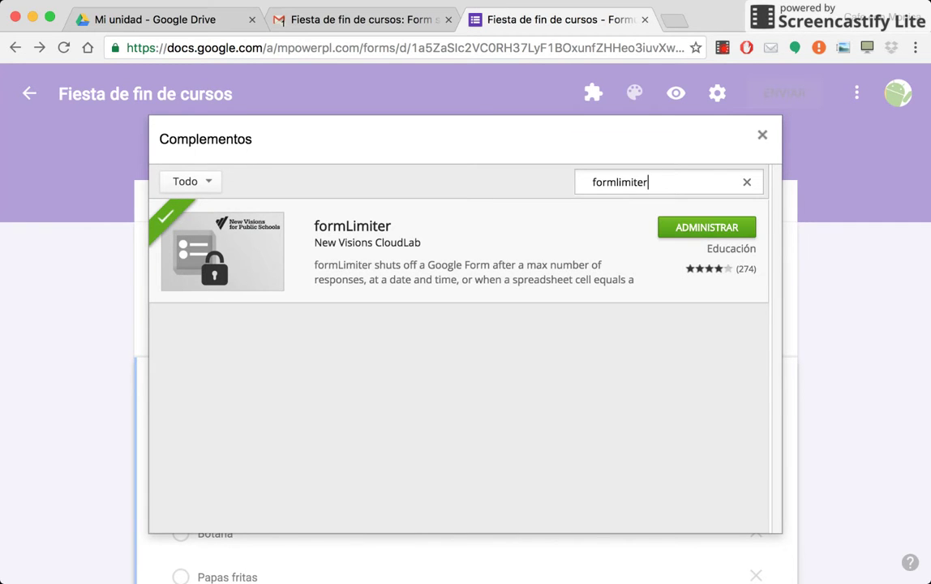
pyautogui.press('Escape')
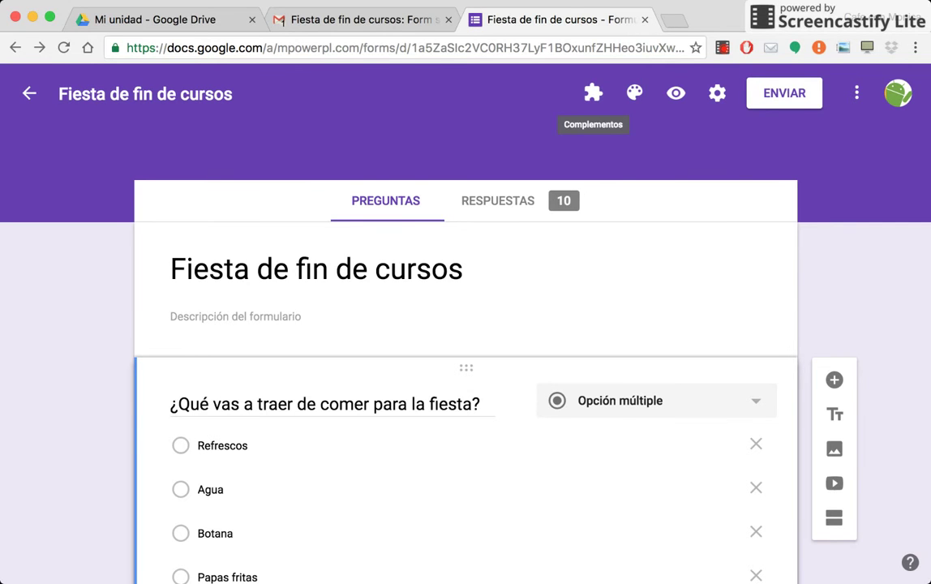
# - Open the limit settings of the formLimiter add-on and set the limit type to date and time
pyautogui.click(593, 92)
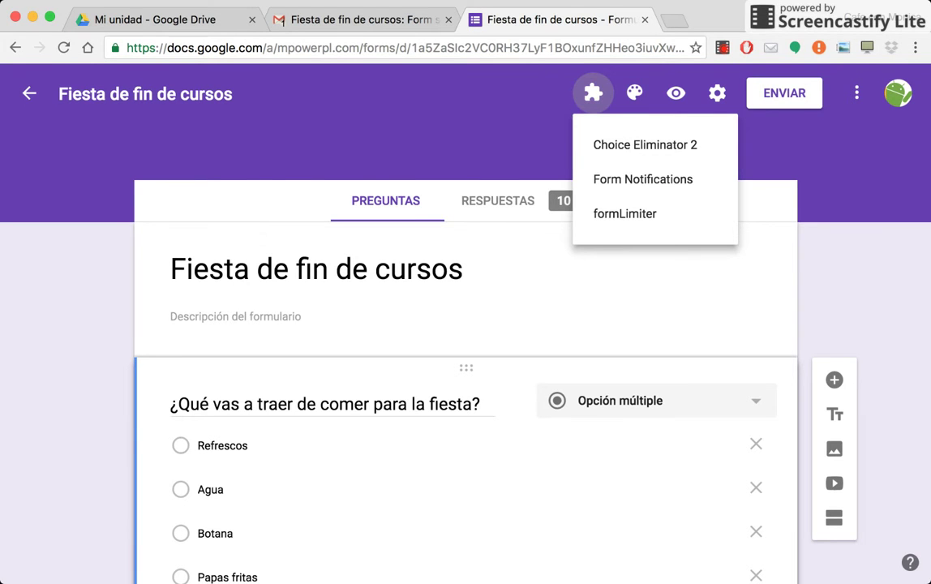
pyautogui.click(624, 213)
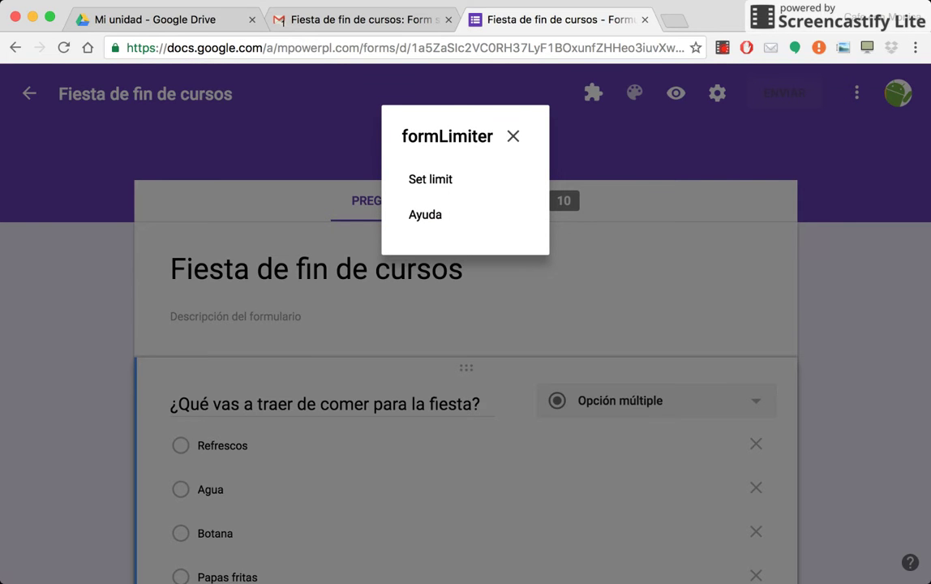
pyautogui.click(429, 179)
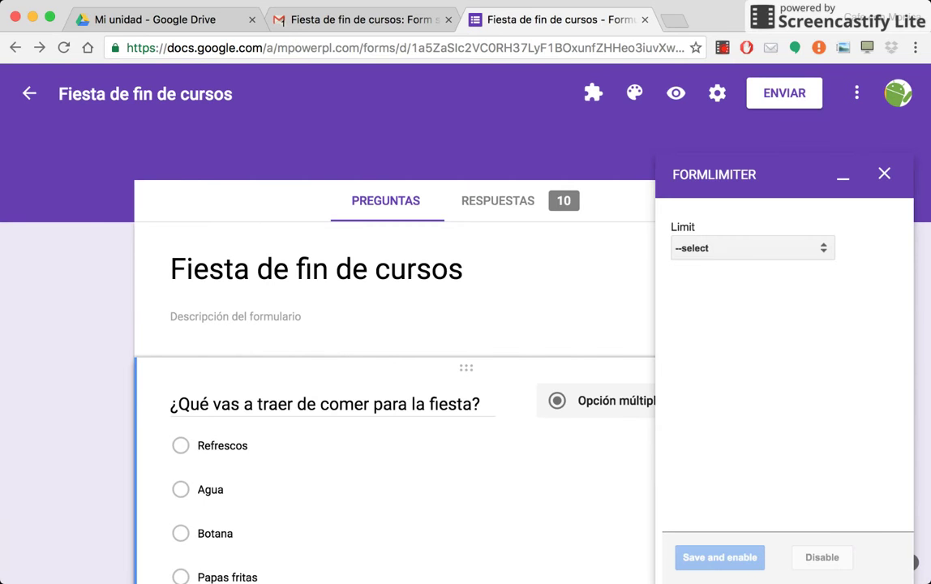
pyautogui.click(753, 248)
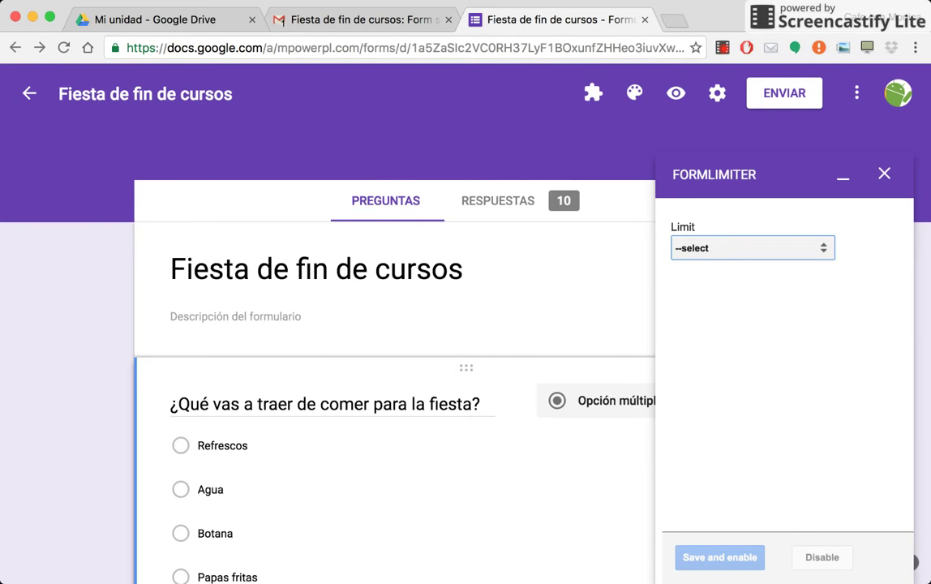
pyautogui.click(752, 263)
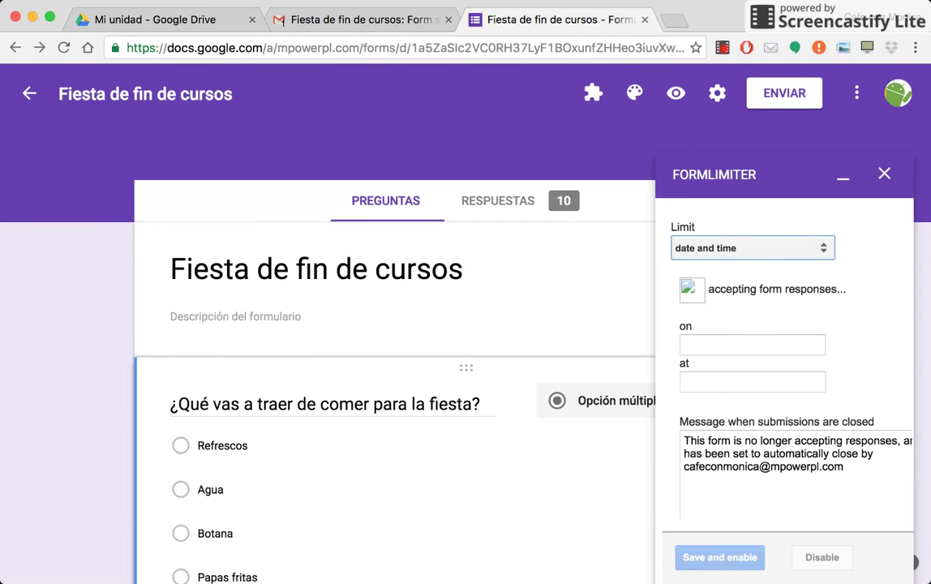
# - Set the date on which the form stops accepting responses to 12/21/2016
pyautogui.scroll(-3, 324, 445)
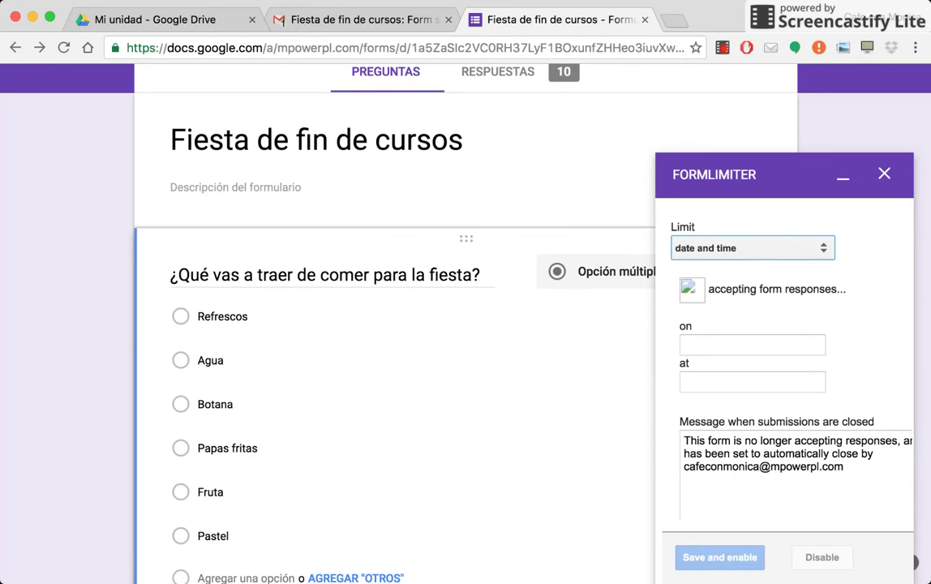
pyautogui.click(751, 344)
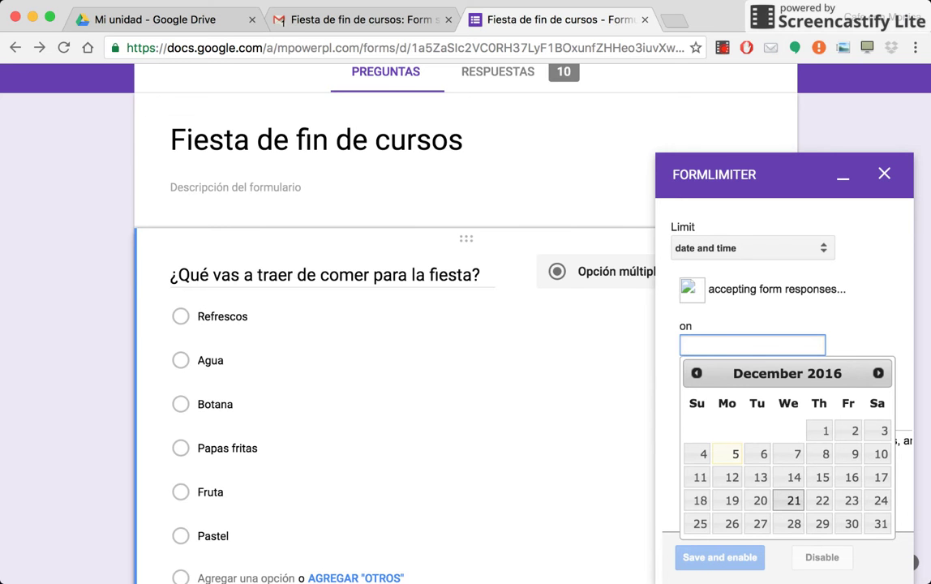
pyautogui.click(793, 500)
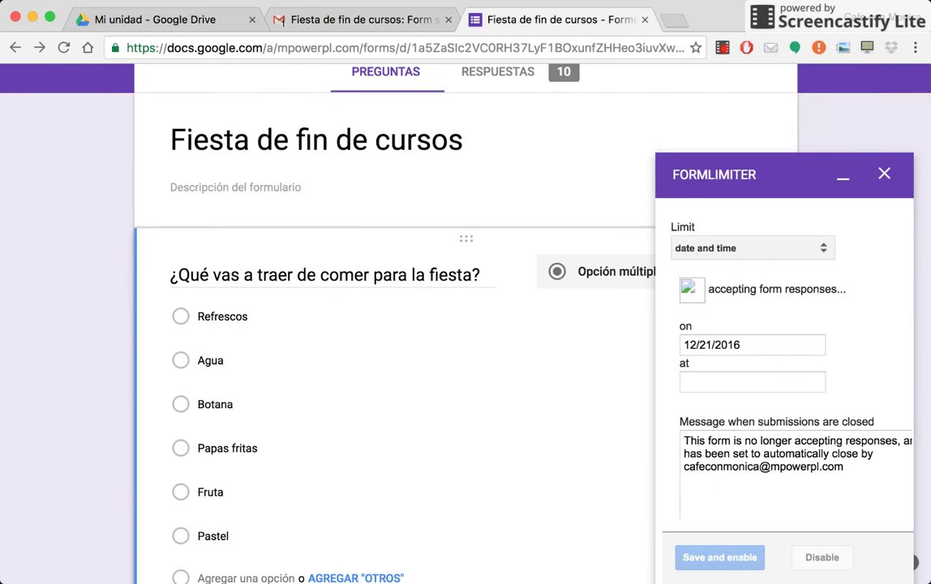
pyautogui.click(751, 382)
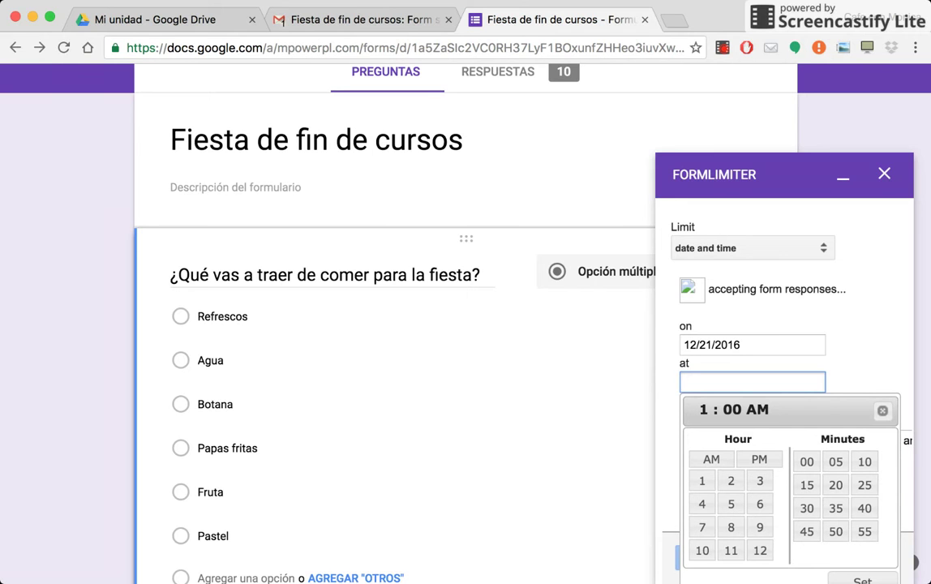
pyautogui.click(702, 503)
pyautogui.click(759, 459)
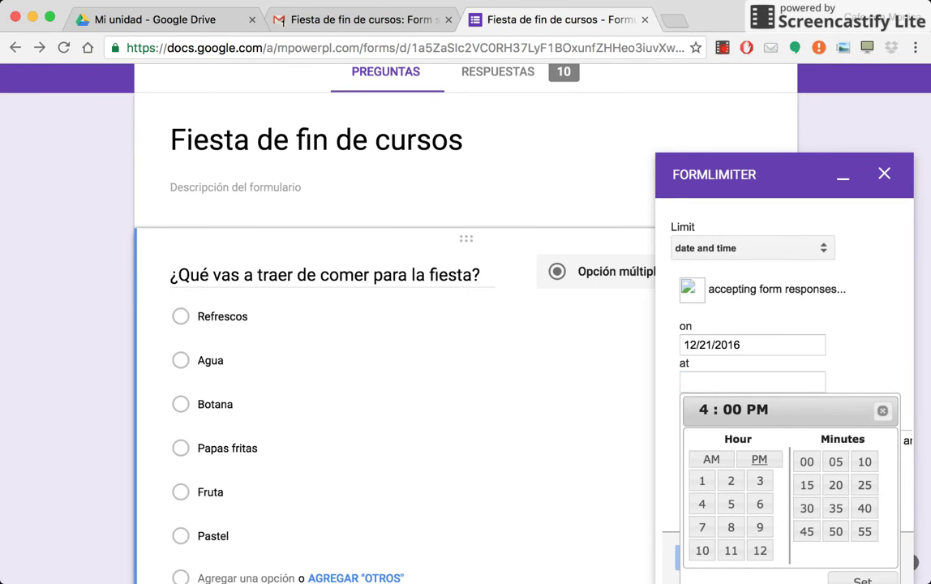
pyautogui.press('Escape')
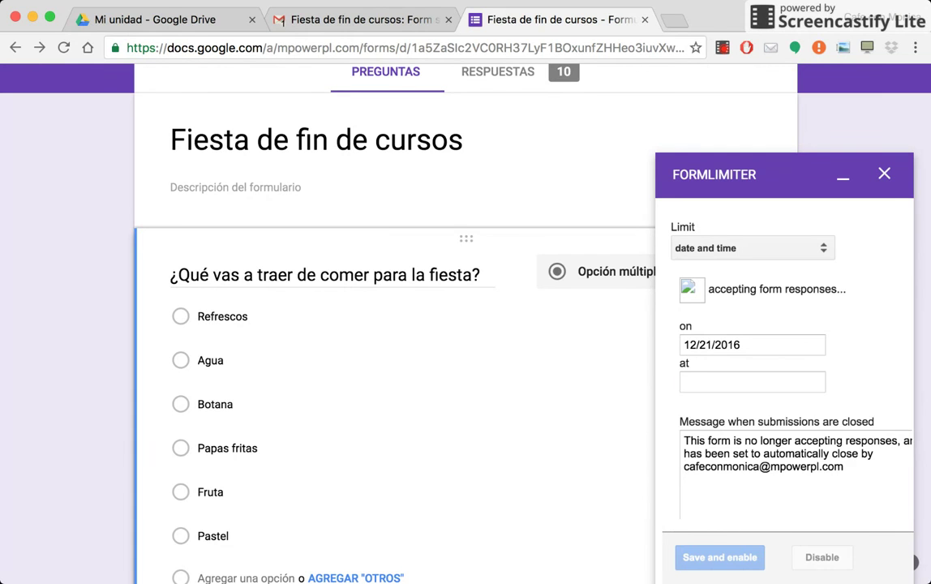
# - Set the form's closing time to 4:00 PM
pyautogui.click(752, 382)
pyautogui.scroll(-2, 778, 405)
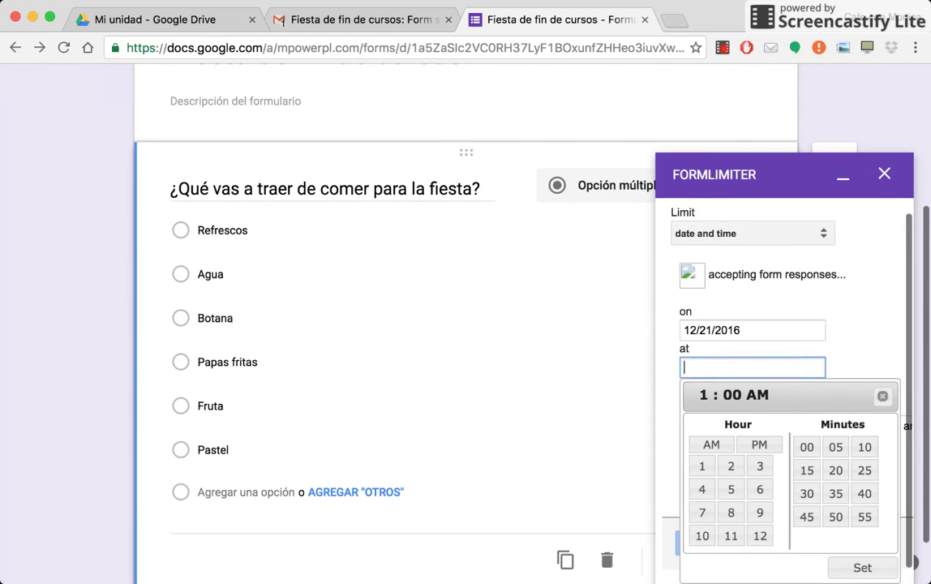
pyautogui.click(702, 489)
pyautogui.click(759, 445)
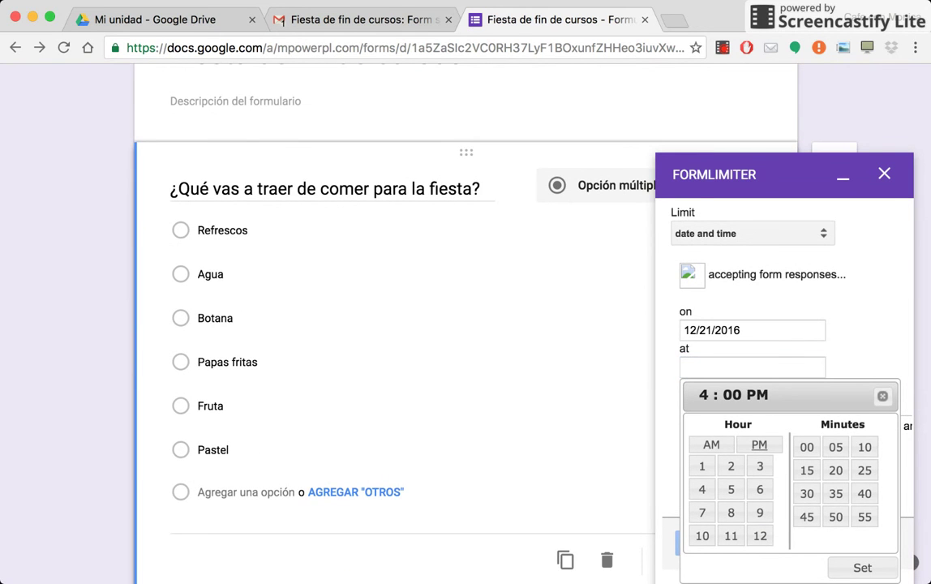
pyautogui.click(862, 568)
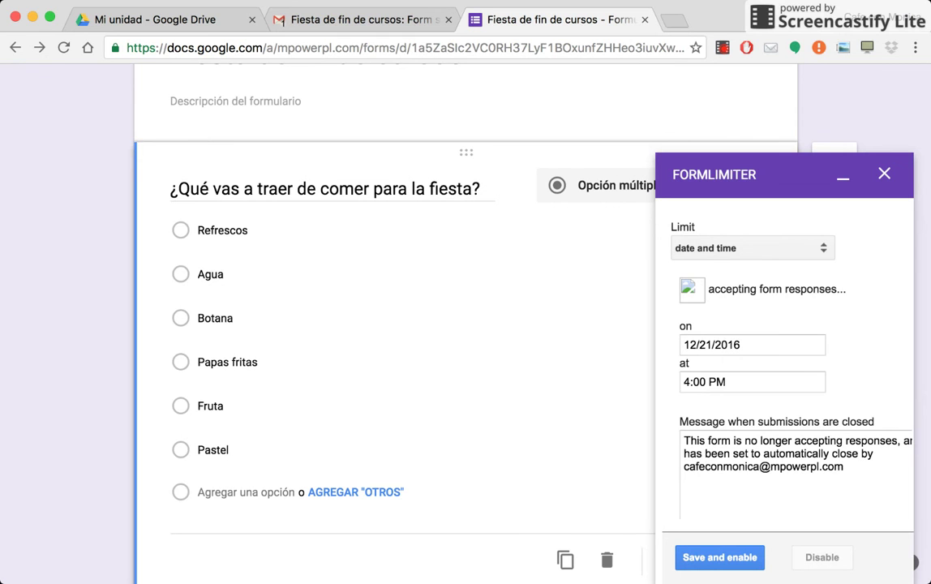
# - Replace the closed-submissions message text before the owner's e-mail with "Esta encuesta ha sido cerrada", keeping the e-mail on its own line
pyautogui.scroll(-2, 784, 365)
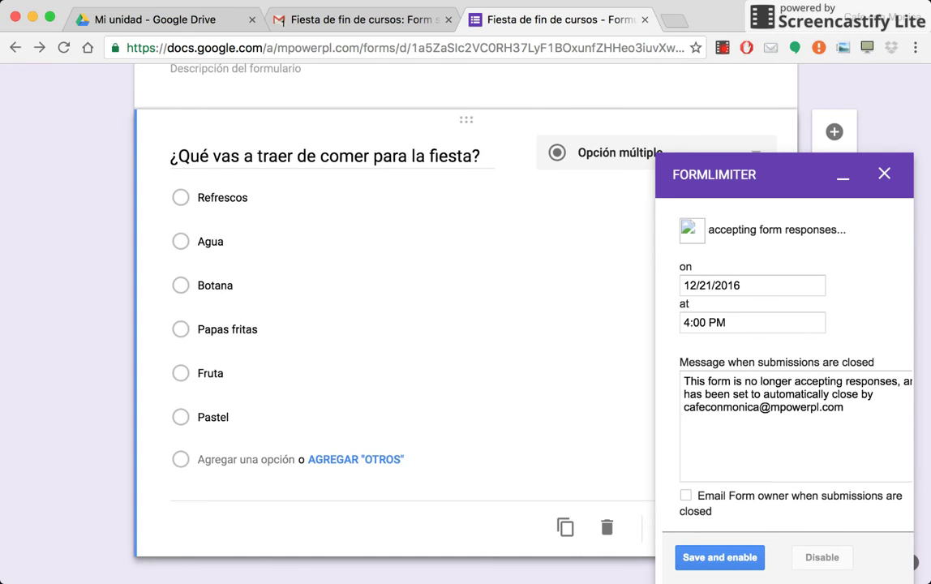
pyautogui.click(756, 364)
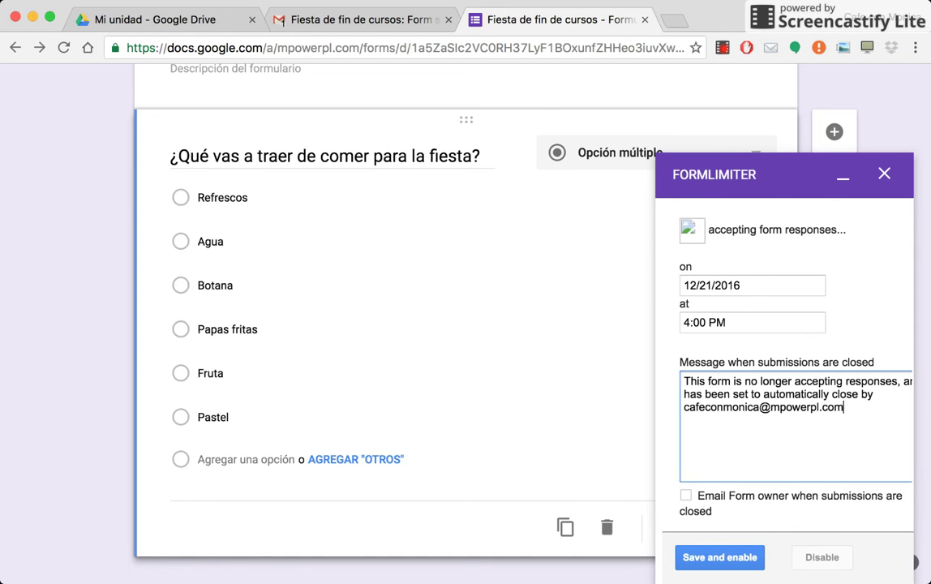
pyautogui.hscroll(1, 750, 363)
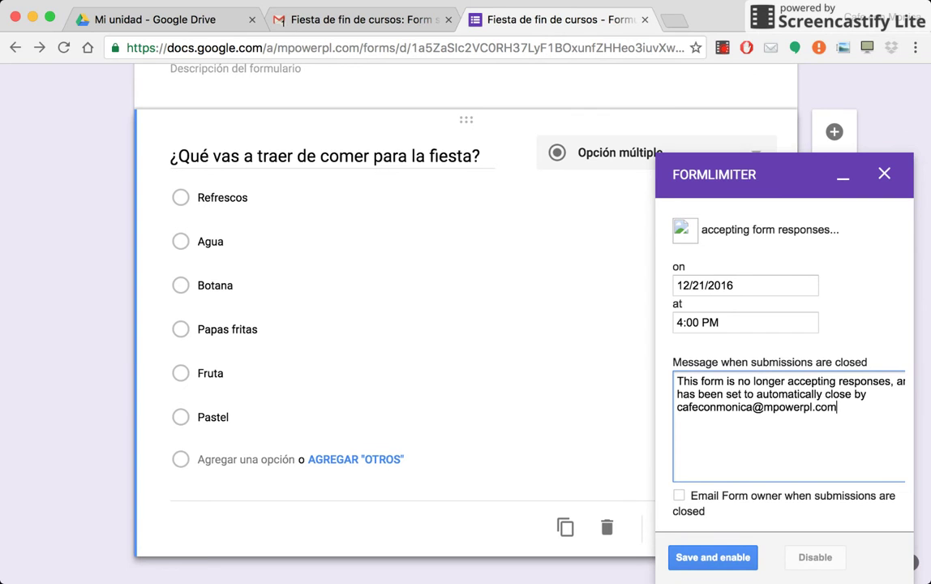
pyautogui.press('super+Up')
pyautogui.hotkey('shift', 'Down')
pyautogui.hotkey('shift', 'Down')
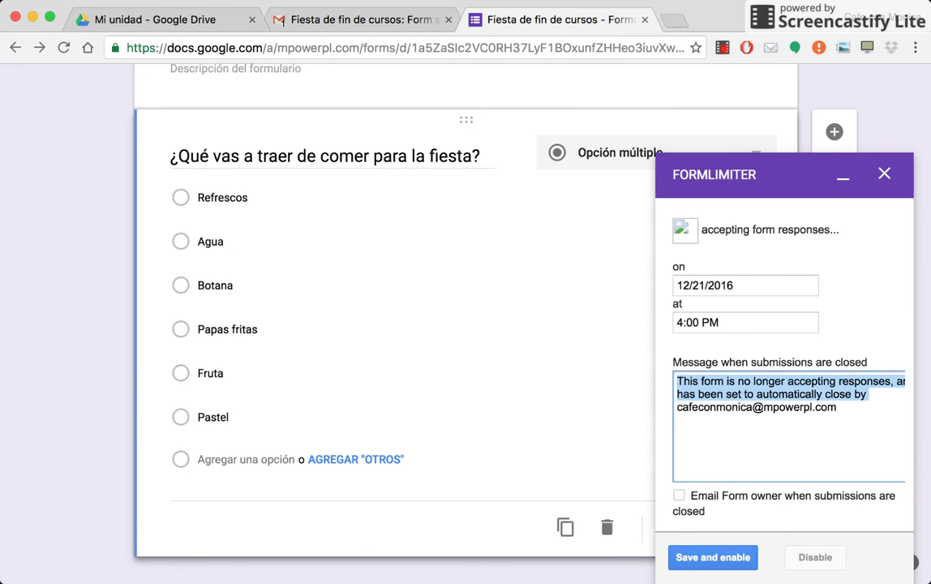
pyautogui.press('BackSpace')
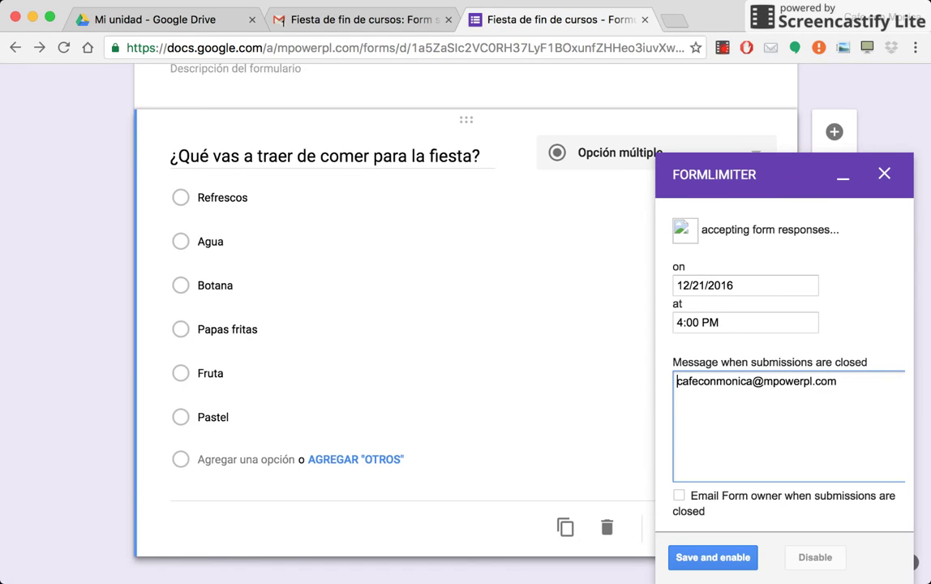
pyautogui.write('Esta encuesta ')
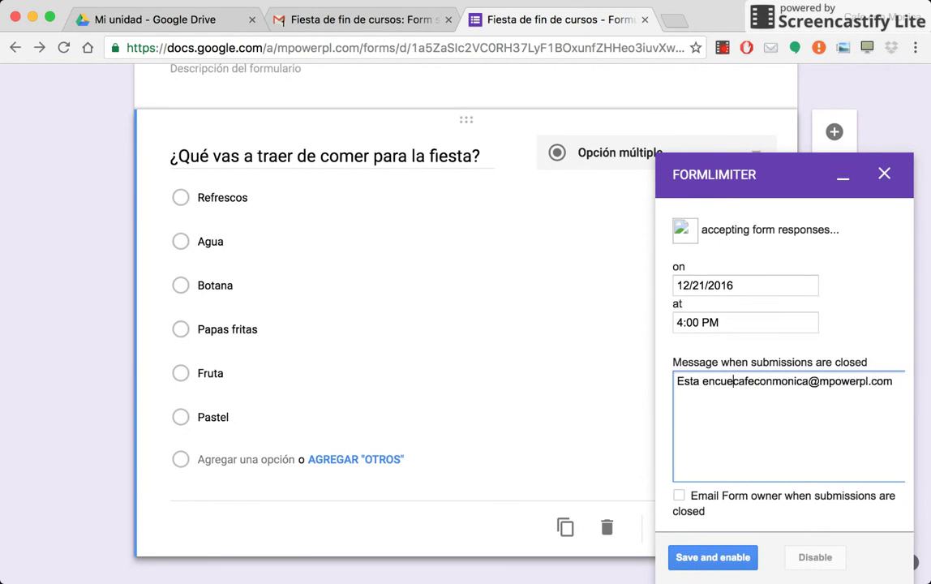
pyautogui.write('ha sido ce')
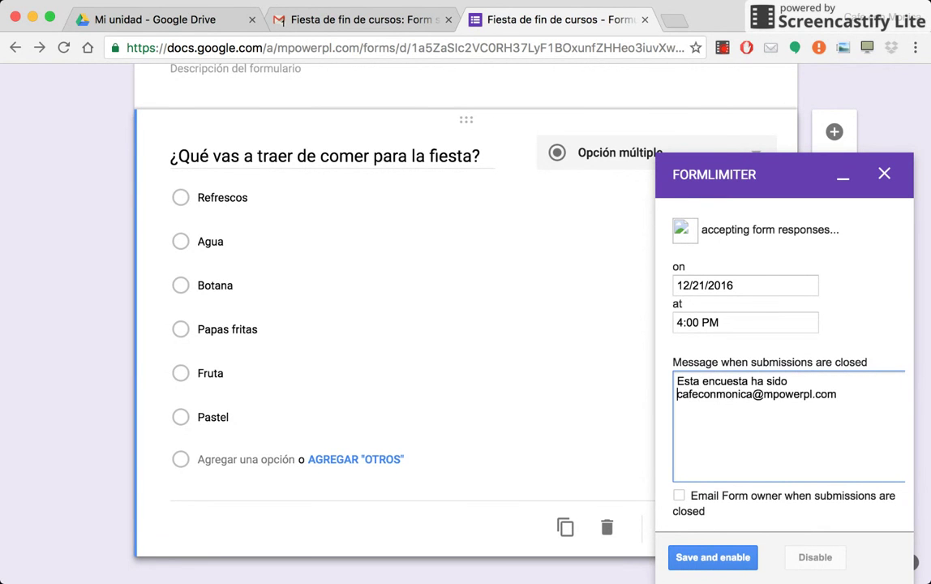
pyautogui.write('rrada')
pyautogui.press('Return')
pyautogui.click(836, 394)
pyautogui.scroll(-1, 466, 325)
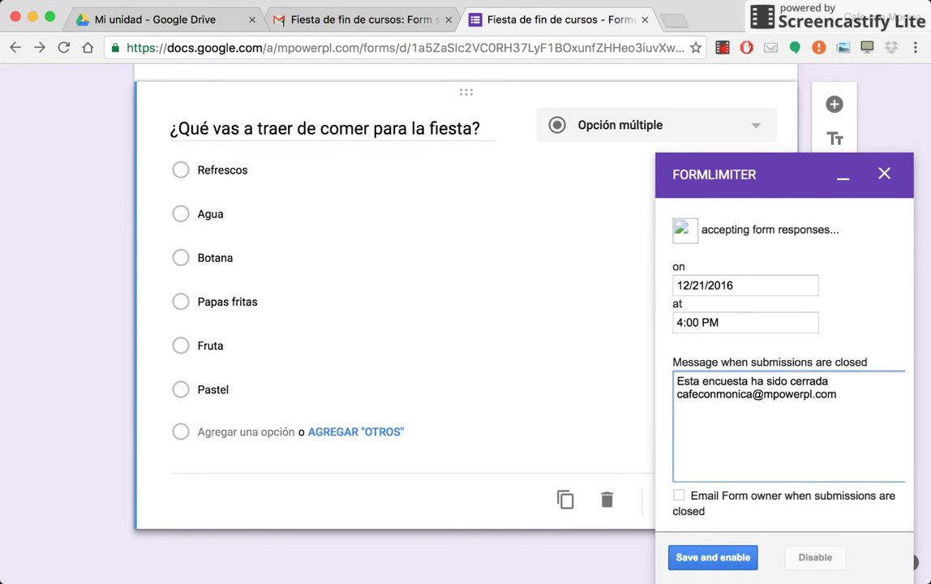
# - Save and enable the date and time limit, and minimize the formLimiter settings
pyautogui.click(712, 557)
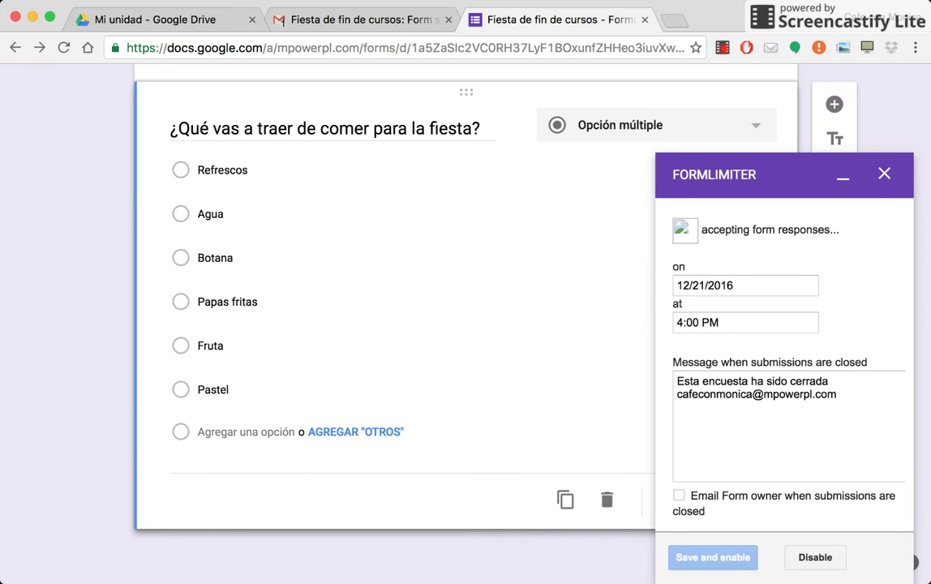
pyautogui.click(843, 174)
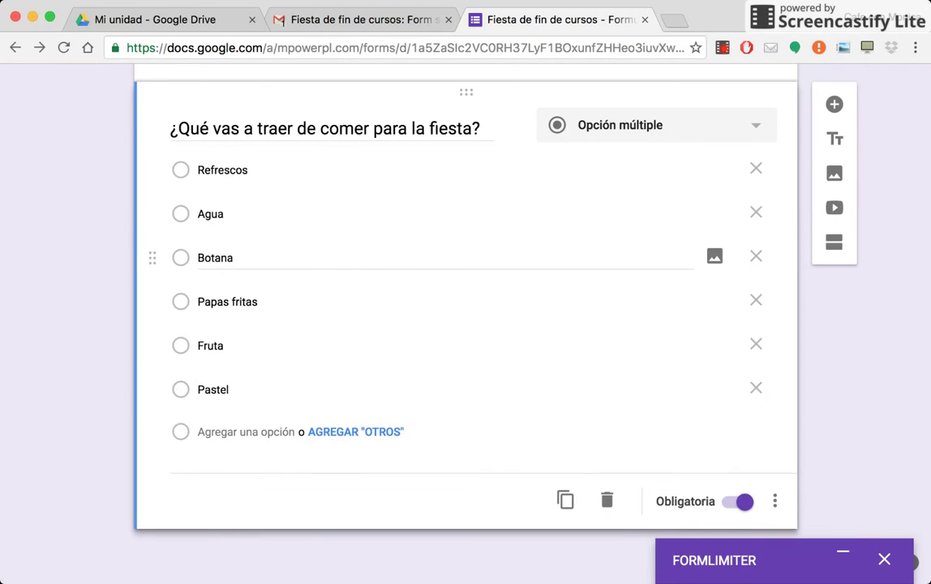
pyautogui.scroll(5, 467, 324)
pyautogui.scroll(1, 467, 324)
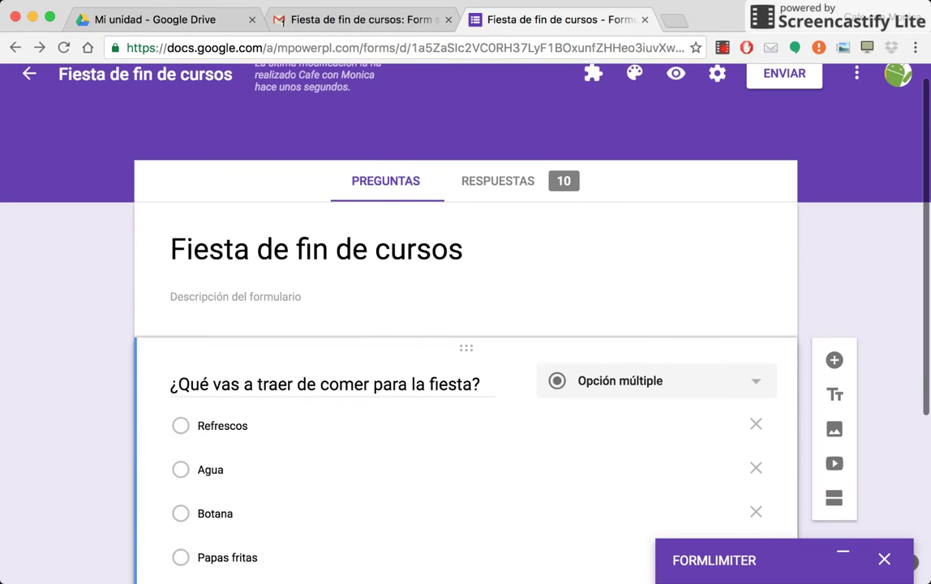